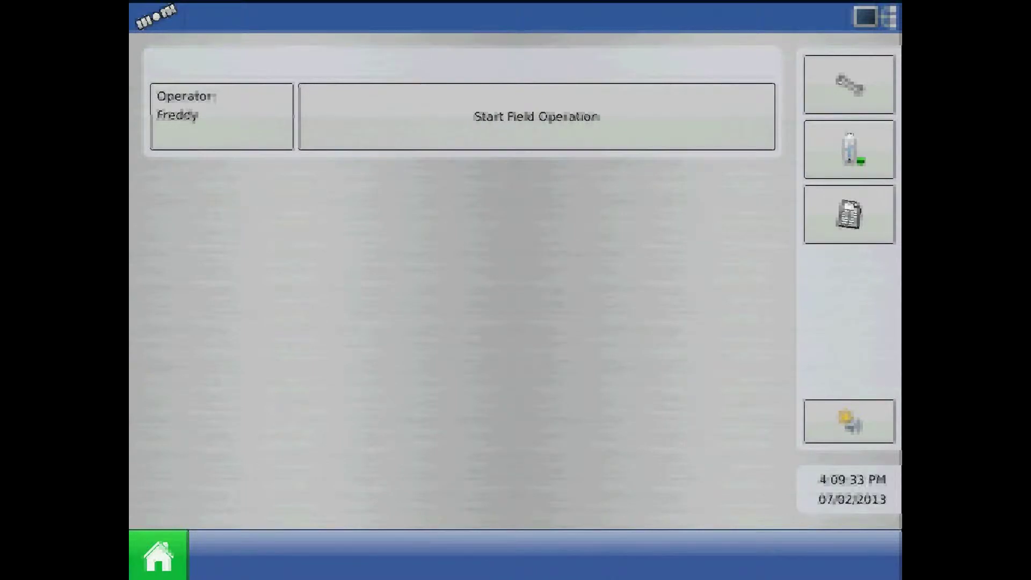
left_click(848, 149)
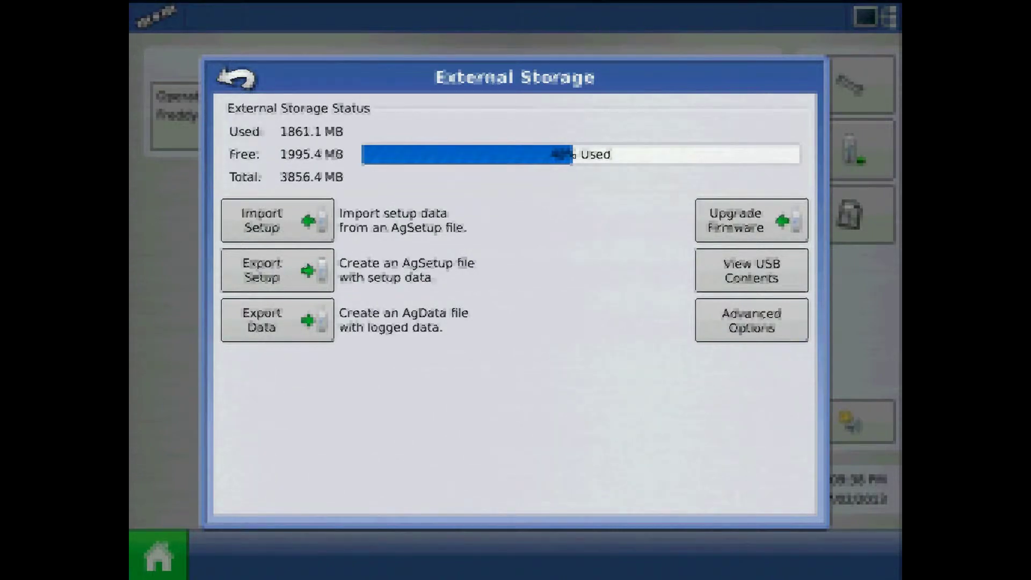
left_click(277, 221)
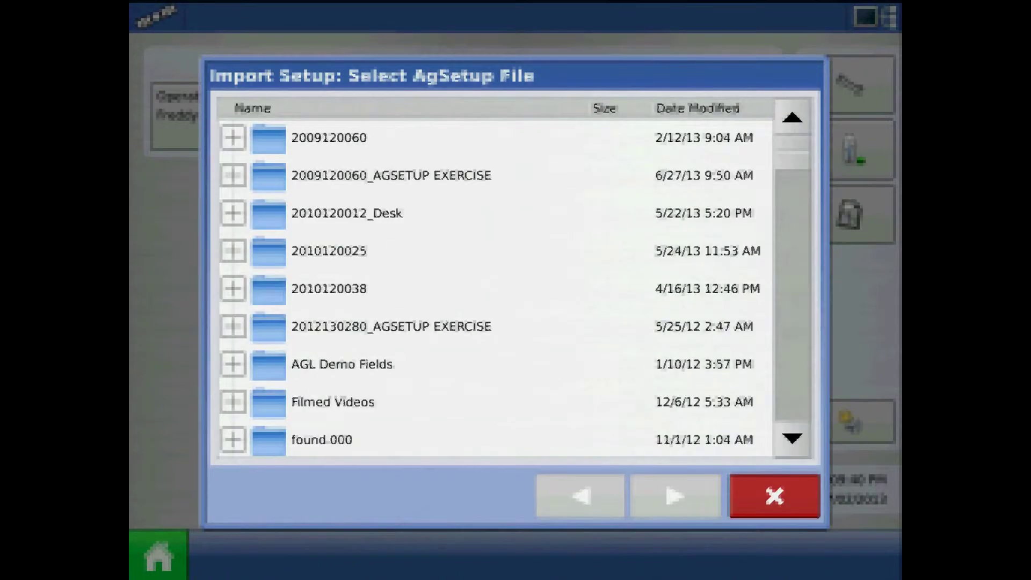
left_click(233, 326)
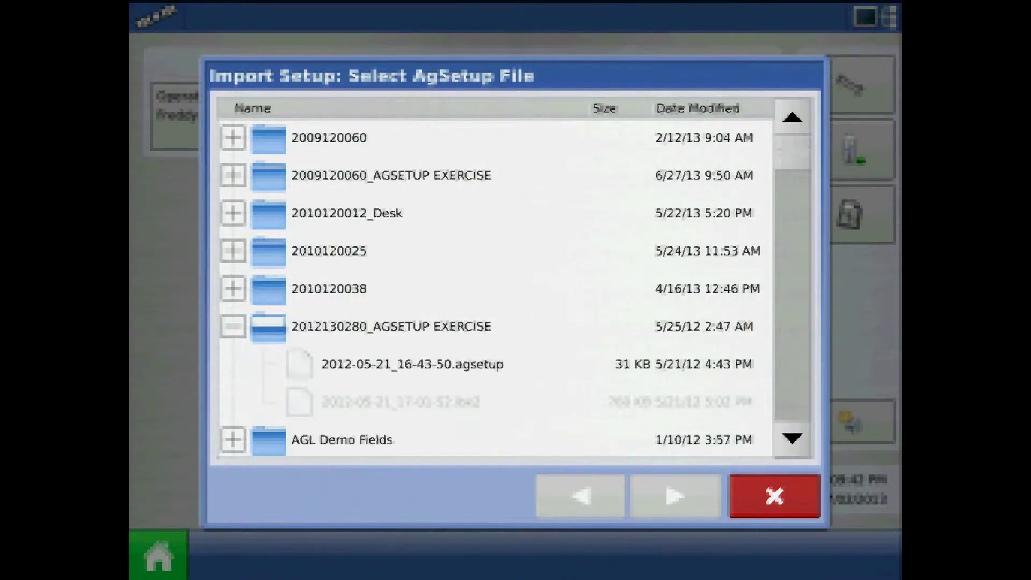
left_click(413, 364)
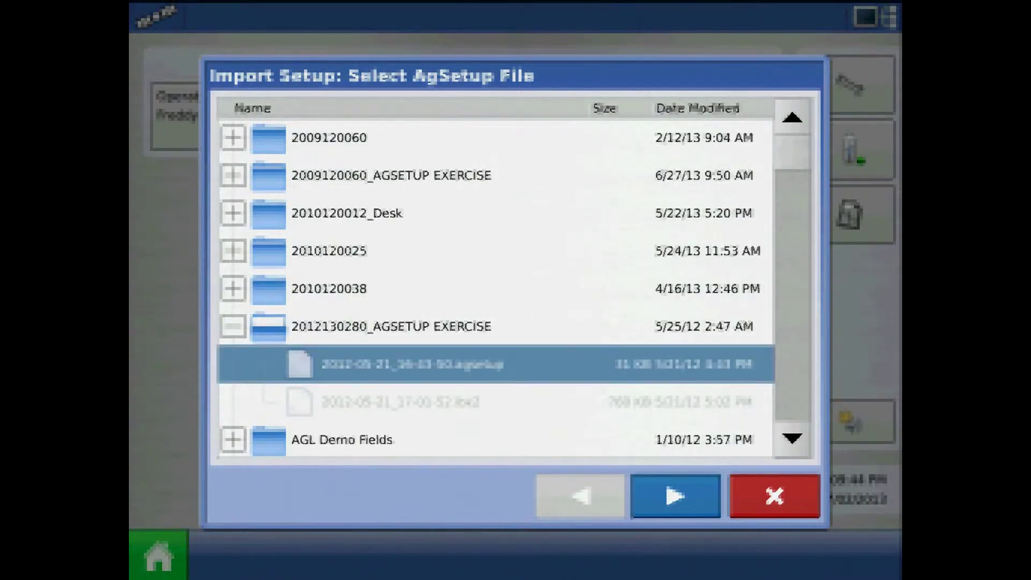
- Load the file's data list, toggling Grower/Farm/Field off and back on so all items stay selected
left_click(675, 495)
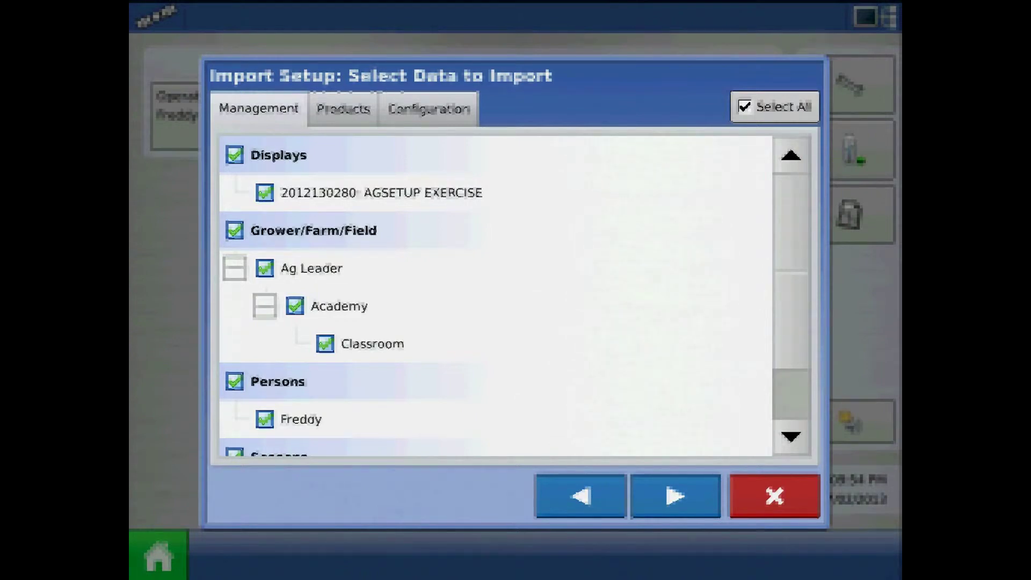
left_click(234, 231)
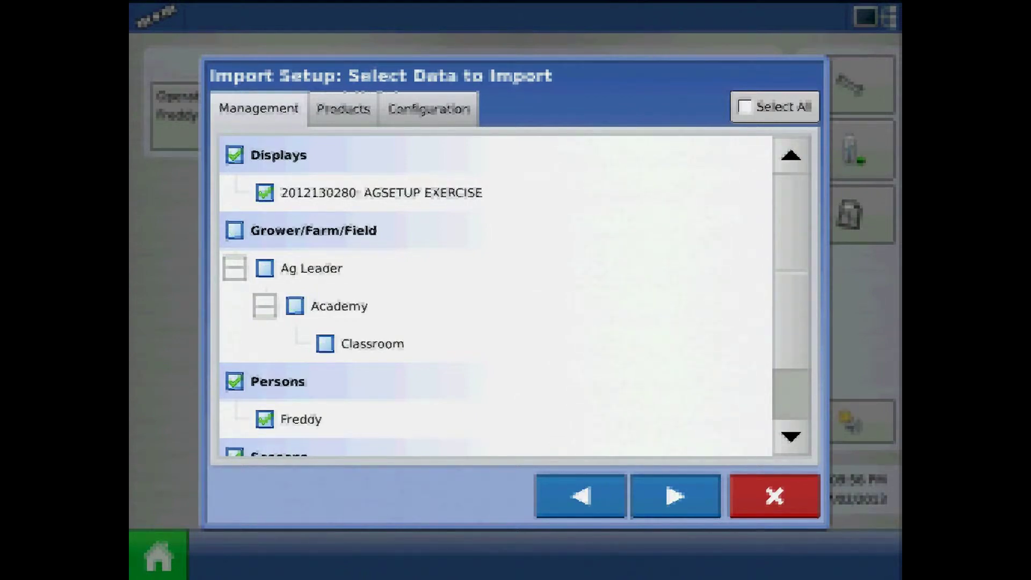
left_click(234, 230)
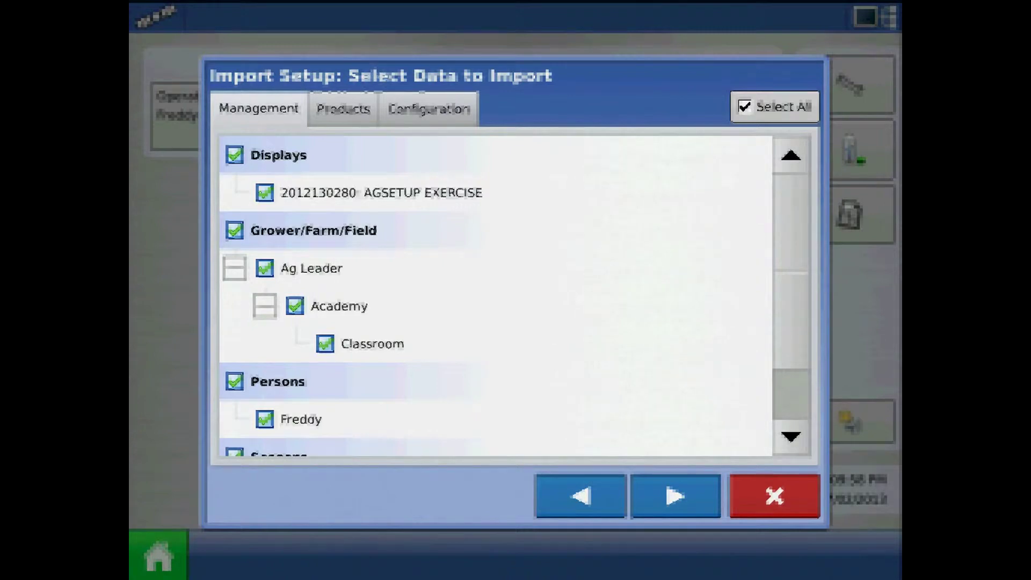
- Move to the import review and merge the conflicting Ag Leader item with the existing one
left_click(675, 496)
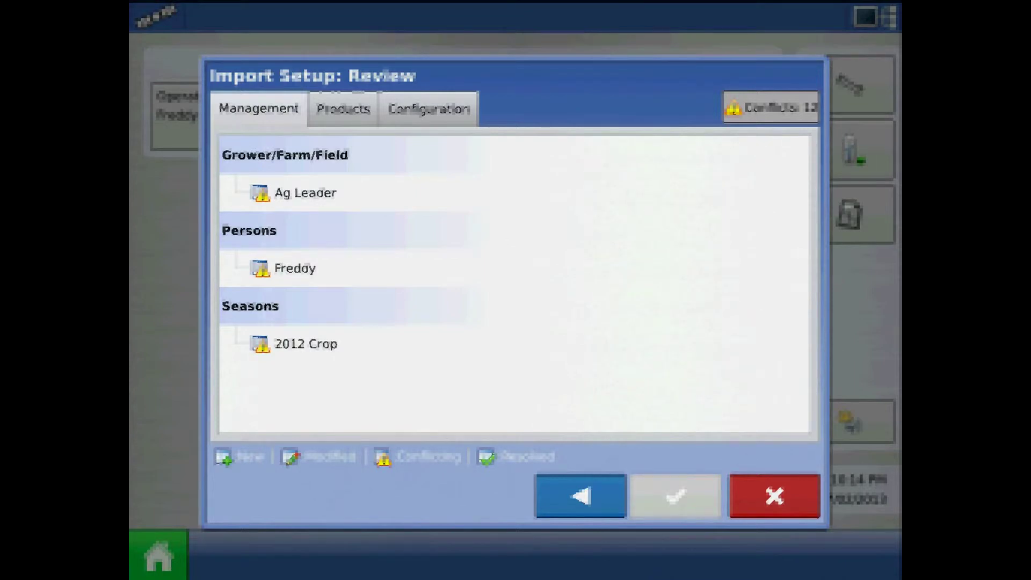
left_click(305, 192)
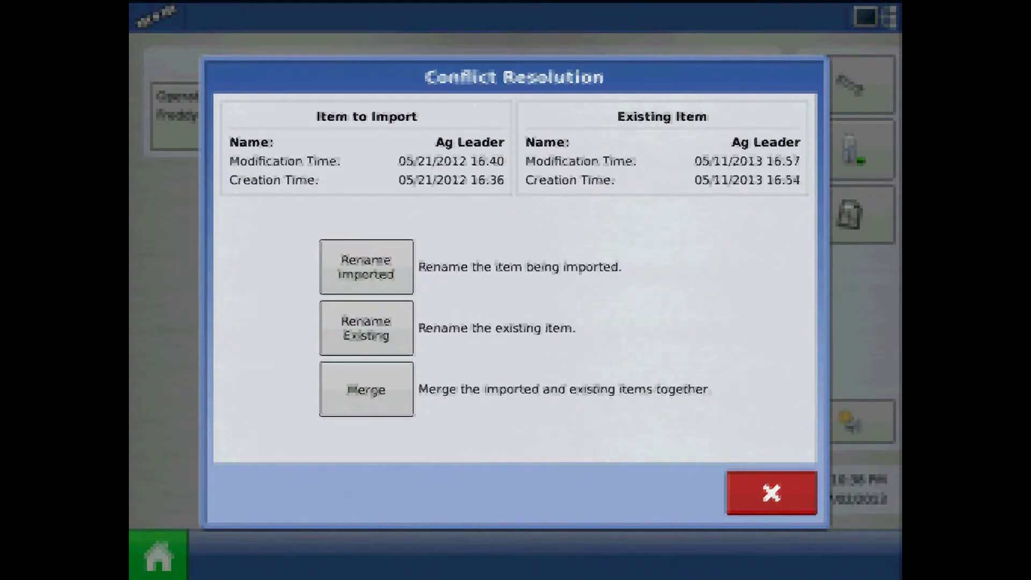
left_click(366, 389)
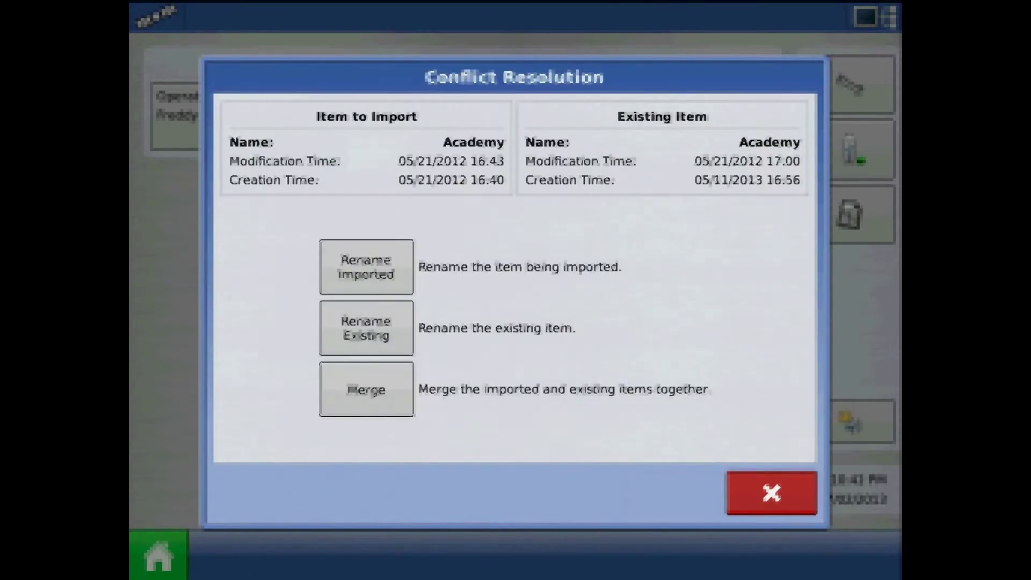
- Merge the Academy, Classroom, operator and 2012 Crop conflicts with the existing items
left_click(366, 389)
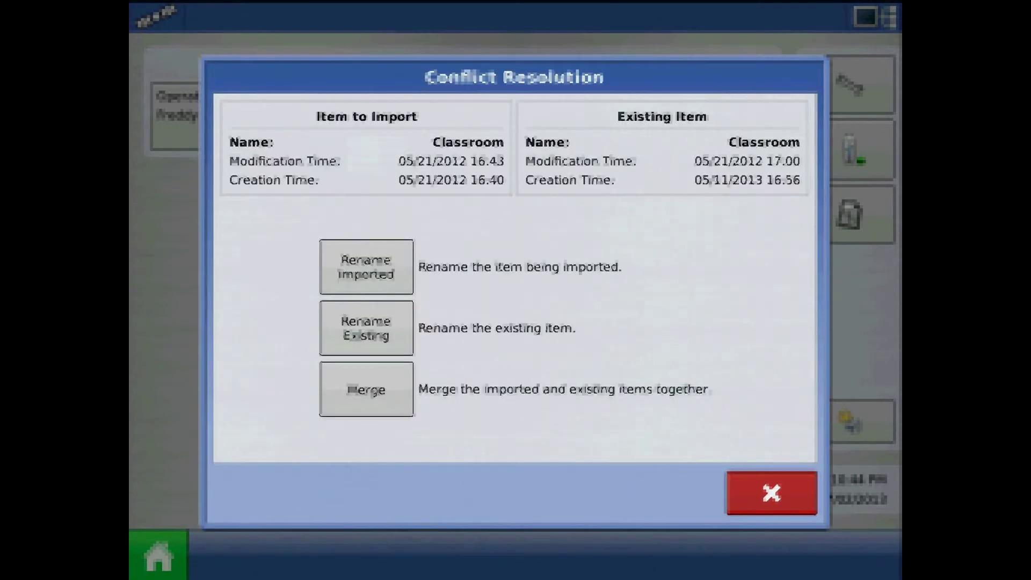
left_click(366, 389)
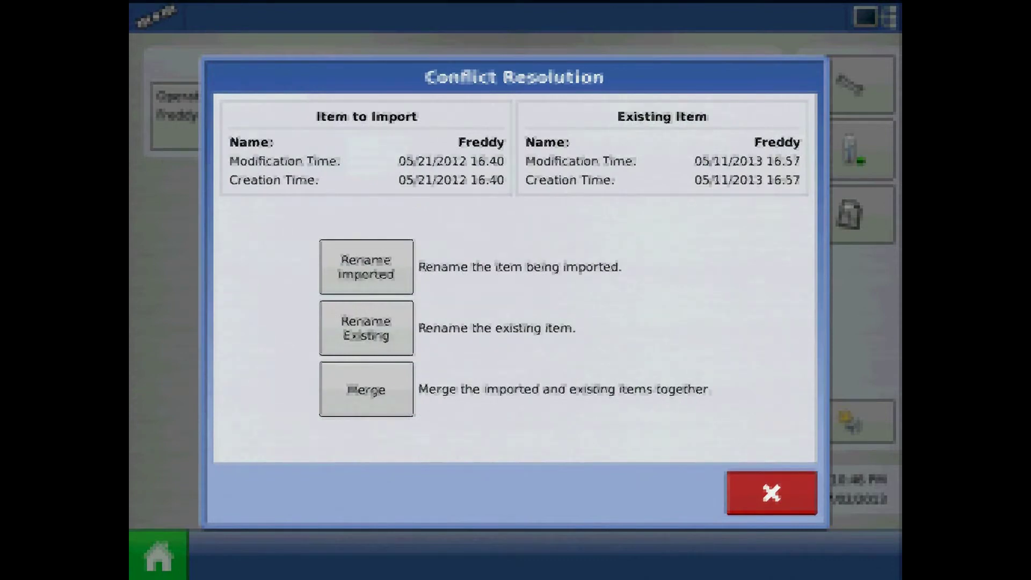
left_click(366, 389)
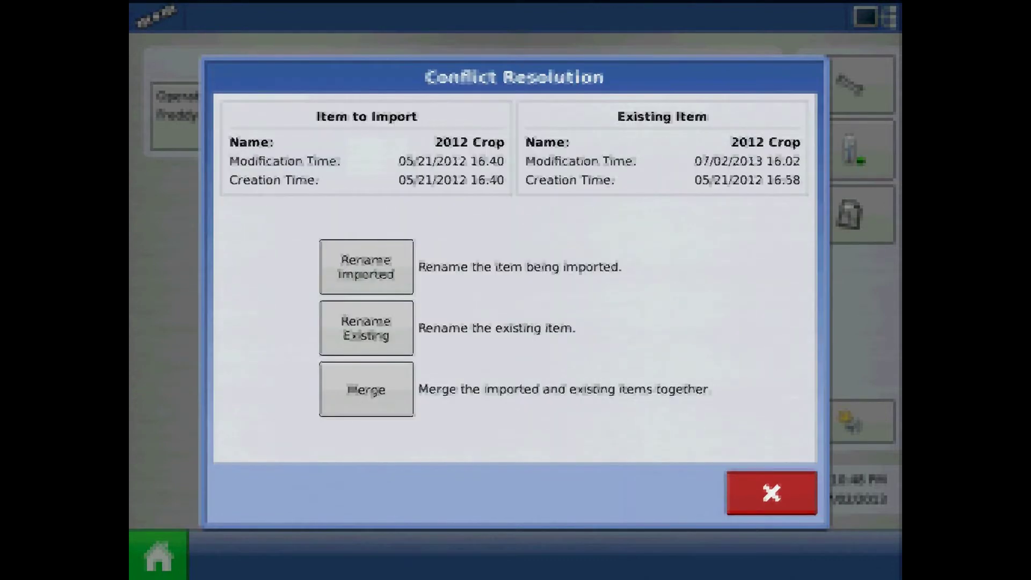
left_click(367, 389)
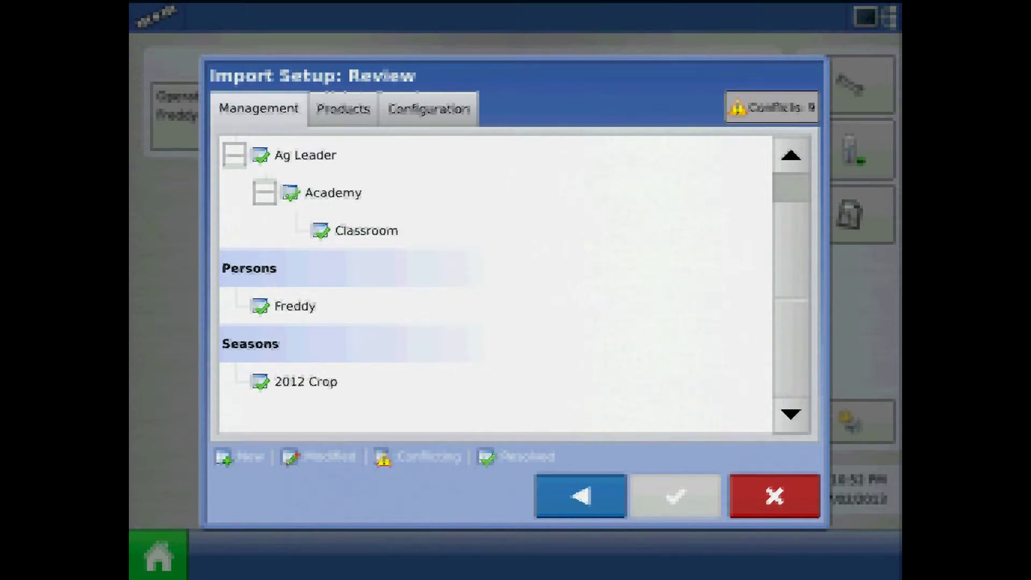
- In the Products list, rename the conflicting imported Mix product to Mix 10-28
left_click(343, 108)
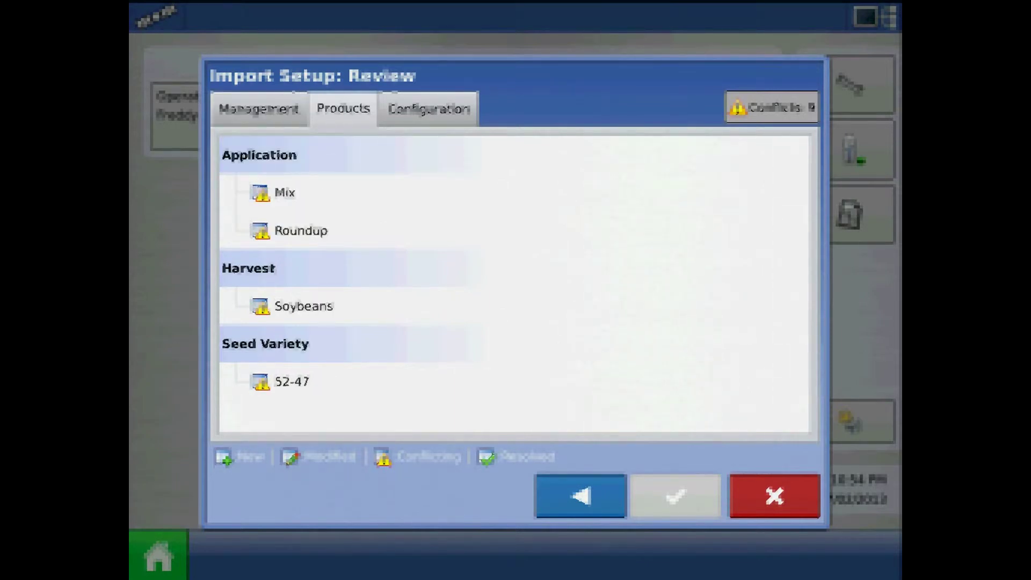
left_click(284, 193)
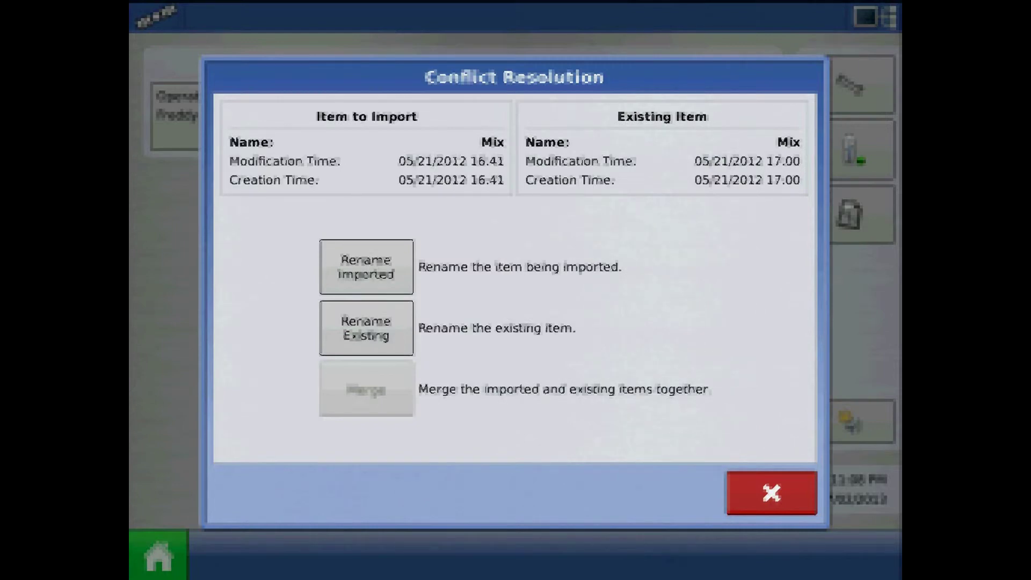
left_click(366, 267)
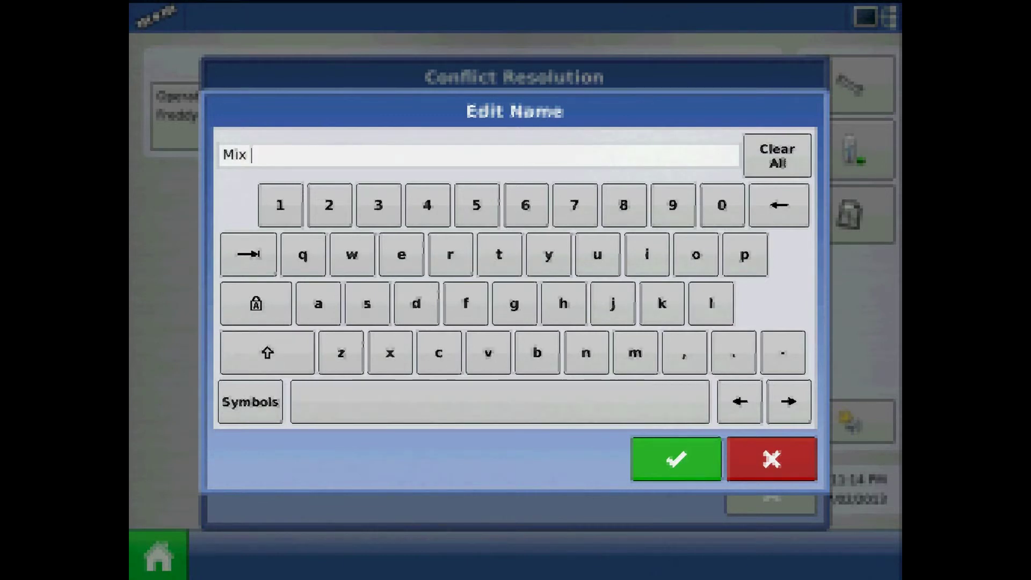
type("1")
type("0-")
type("28")
key("Return")
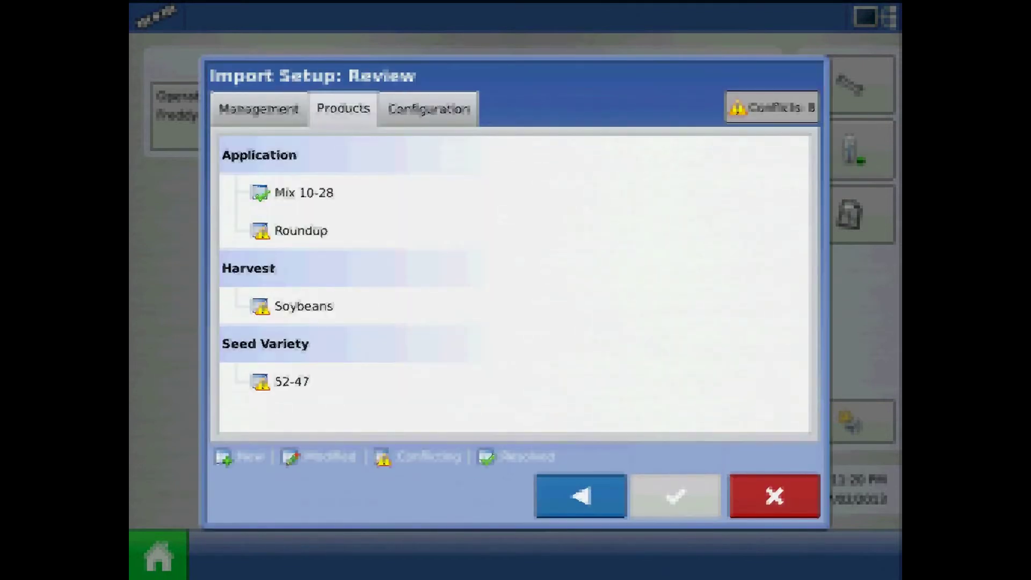
- Merge the Roundup, Soybeans and 52-47 product conflicts with the existing products
left_click(301, 230)
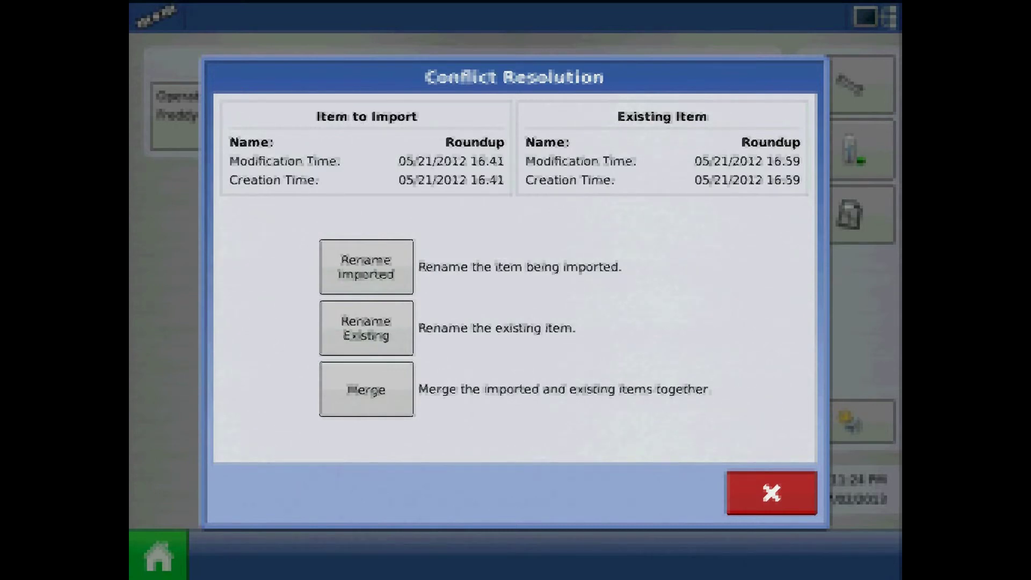
left_click(366, 389)
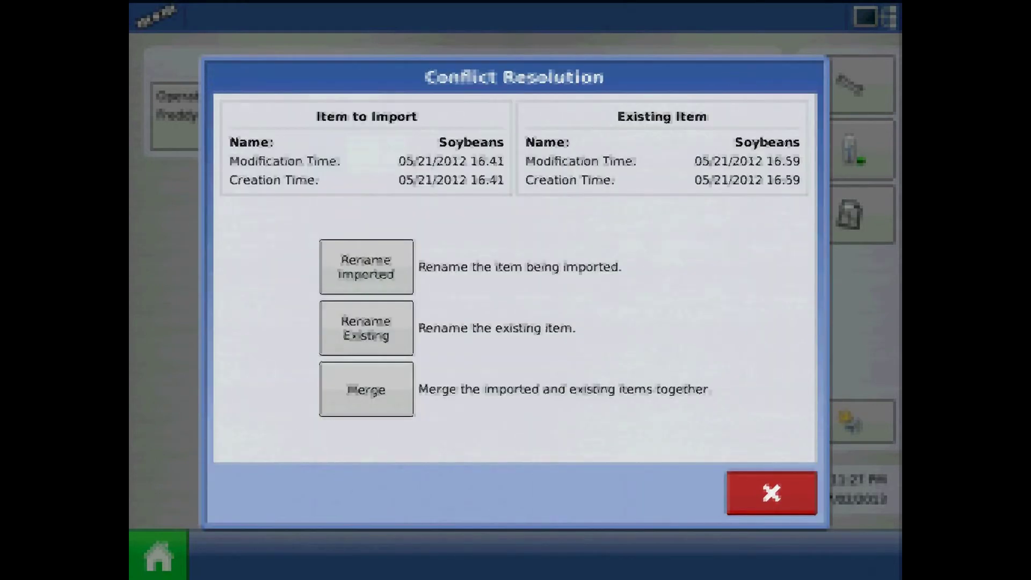
left_click(366, 388)
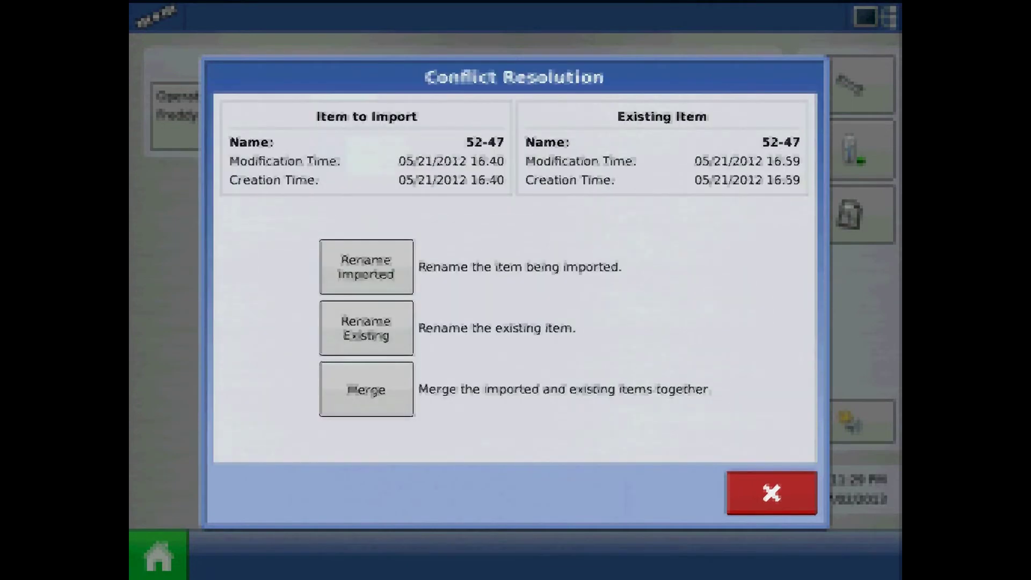
left_click(365, 388)
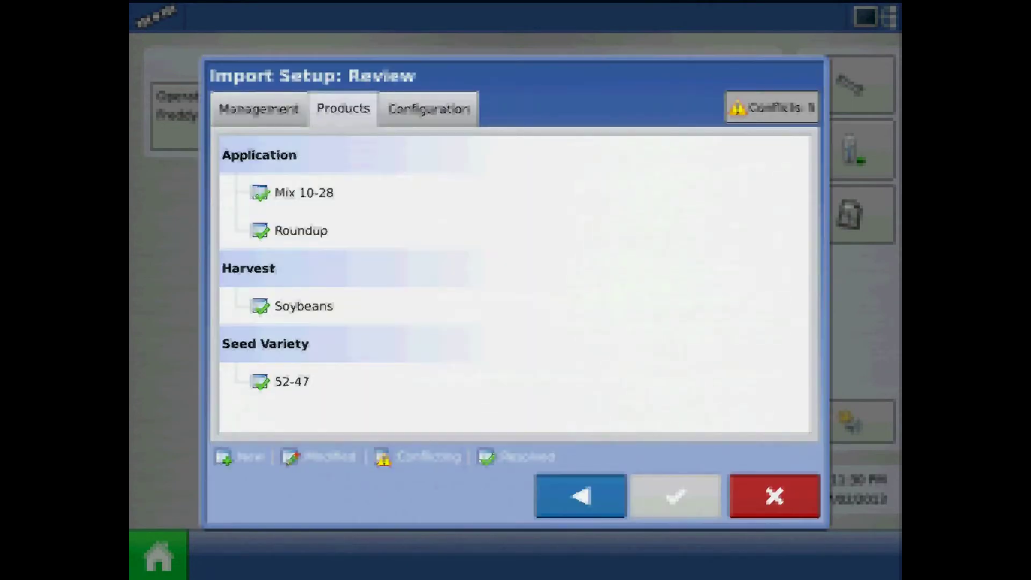
- In the Configuration items, rename the imported Fast Sprayer to Fast SprayerEast
left_click(428, 109)
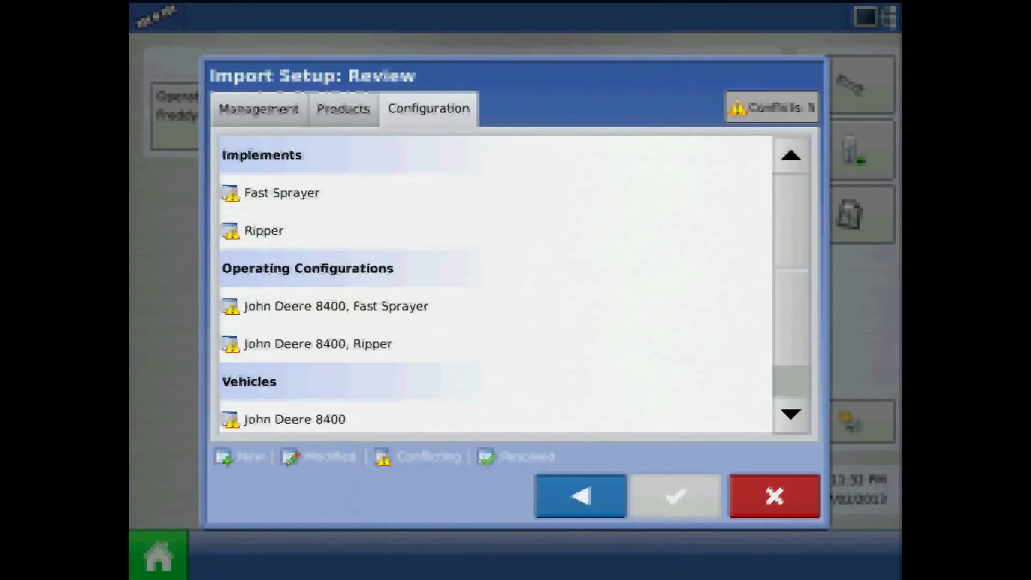
left_click(281, 193)
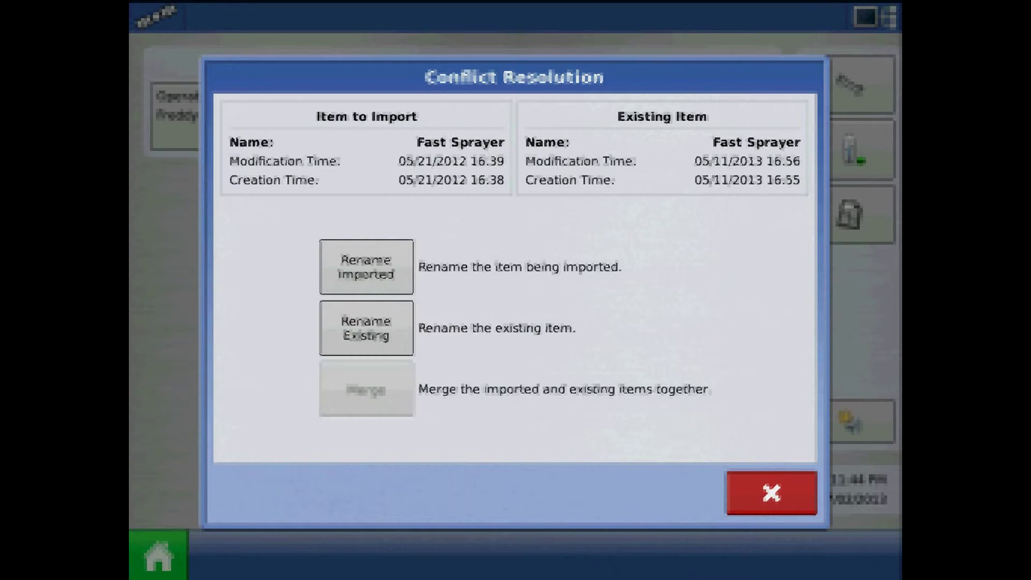
left_click(366, 267)
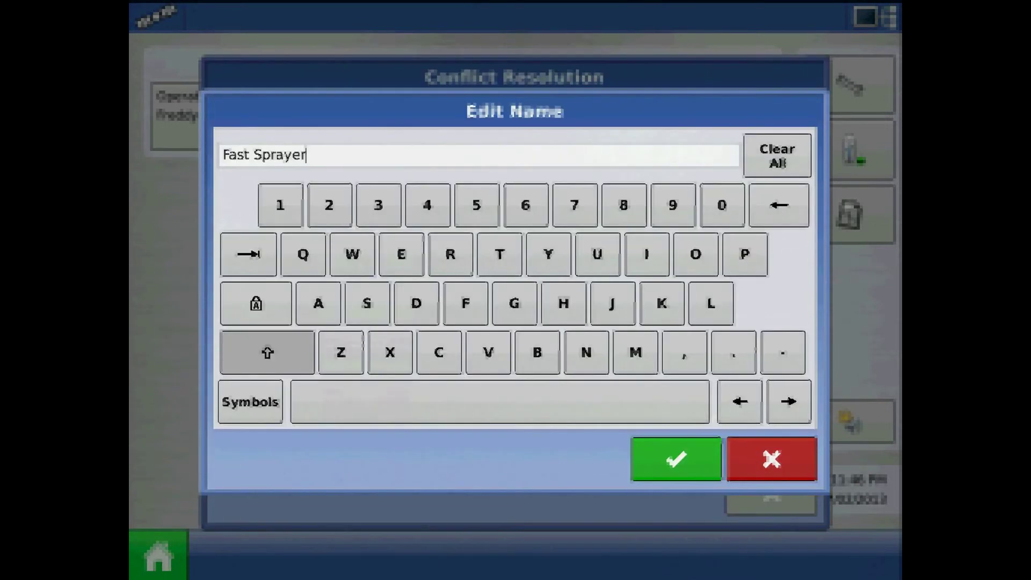
type("East")
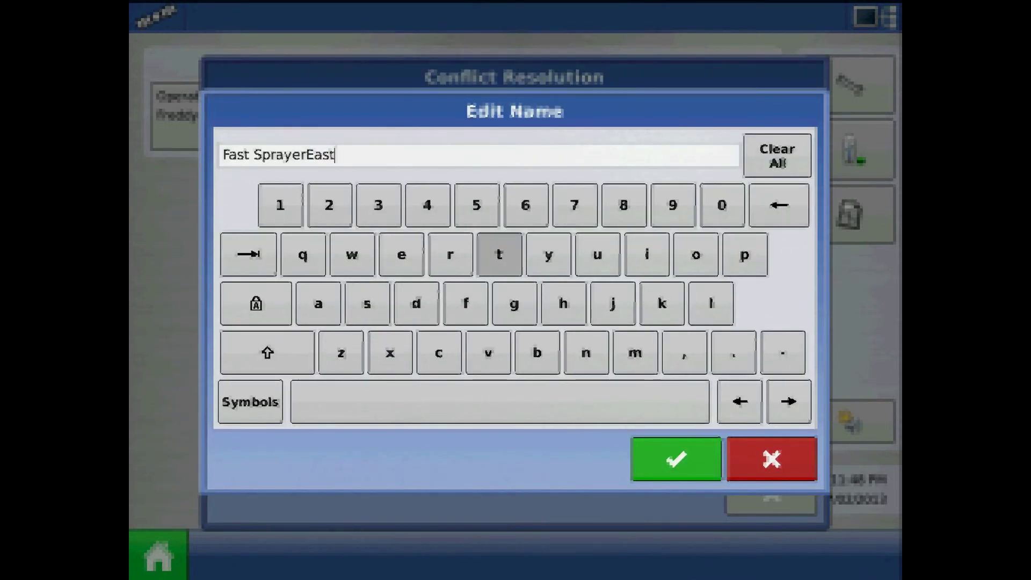
left_click(676, 459)
- Rename the conflicting imported Ripper to RipperEast
left_click(263, 230)
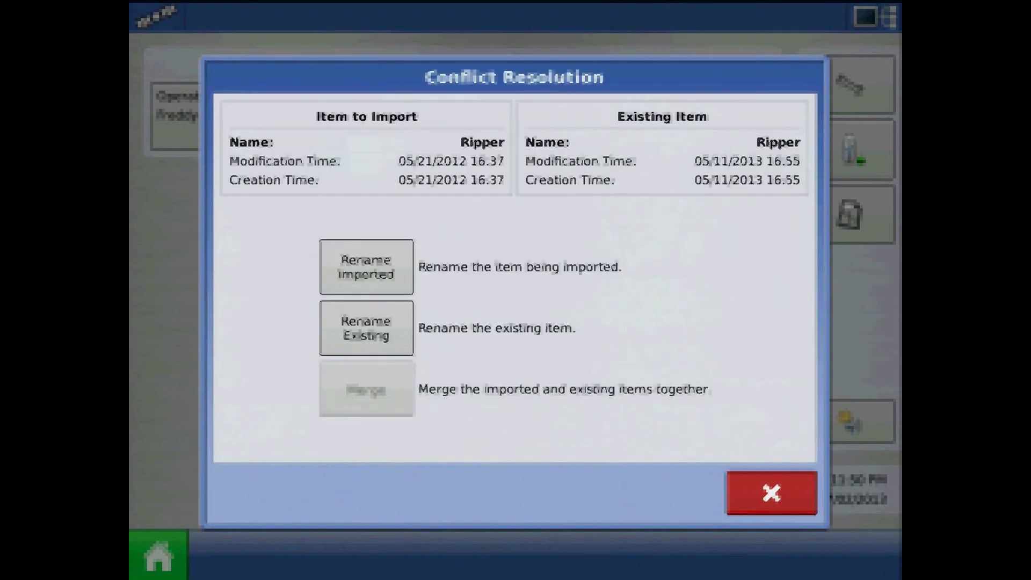
left_click(366, 266)
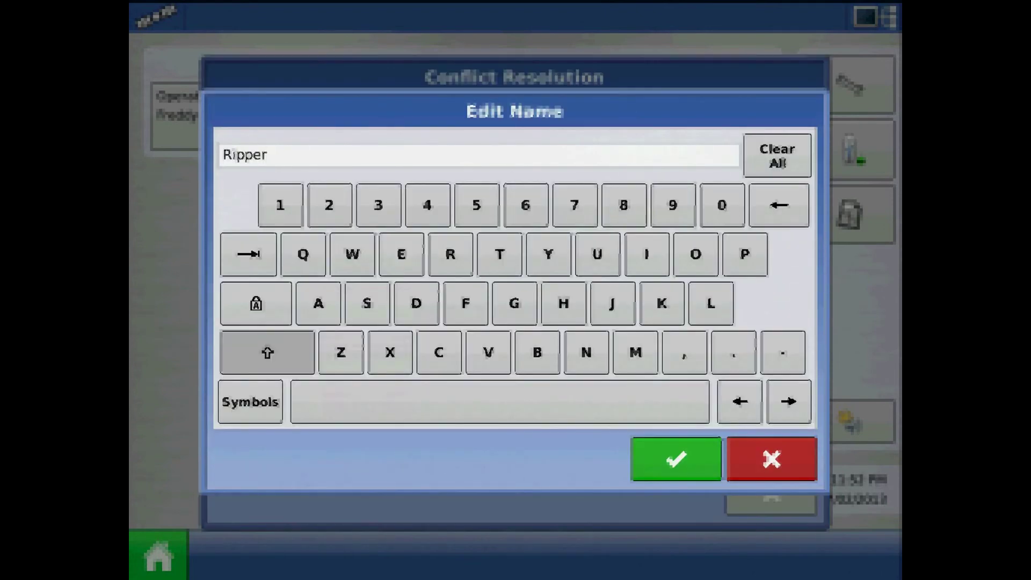
type("Es")
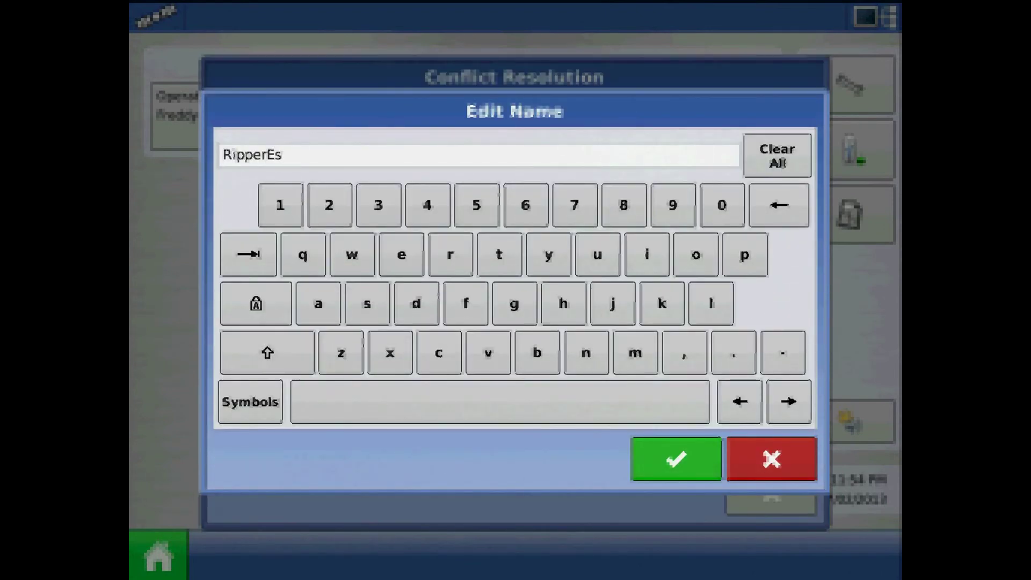
key("BackSpace")
type("ast")
left_click(676, 458)
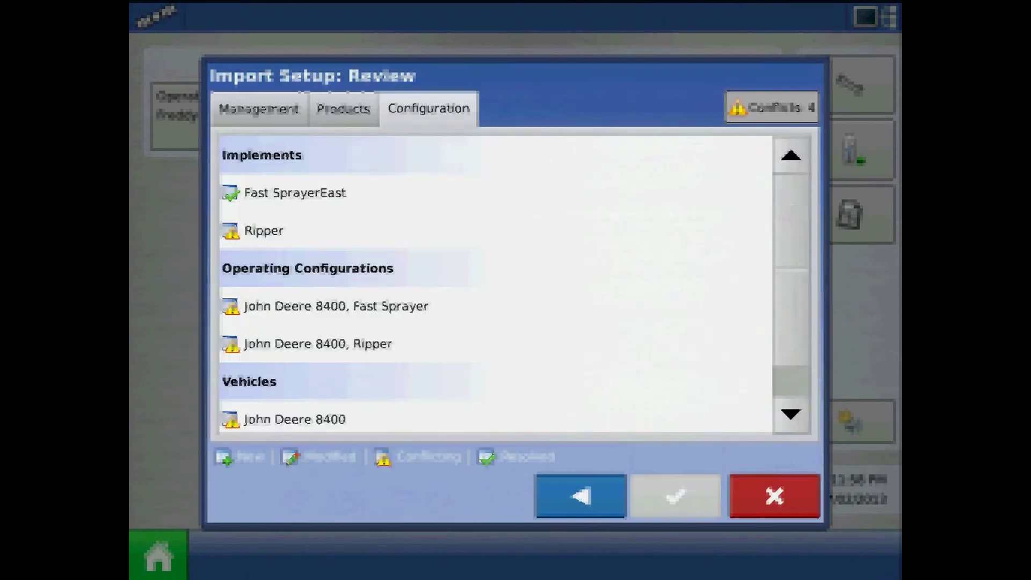
- Rename the John Deere 8400 configurations to John Deere 8400, Fast SprayerEast and John Deere 8400, RipperEast
left_click(335, 306)
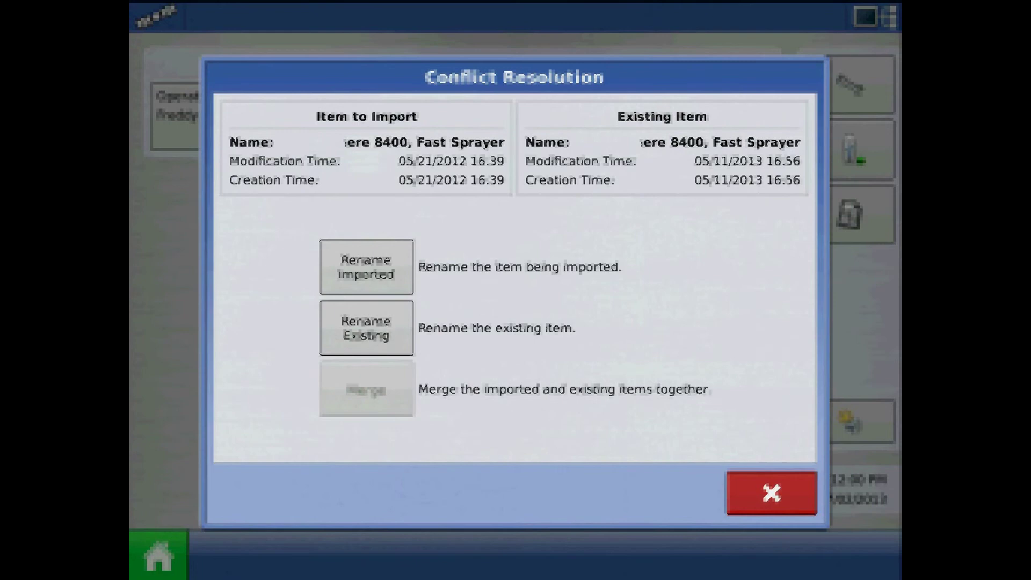
left_click(366, 267)
type("Eas")
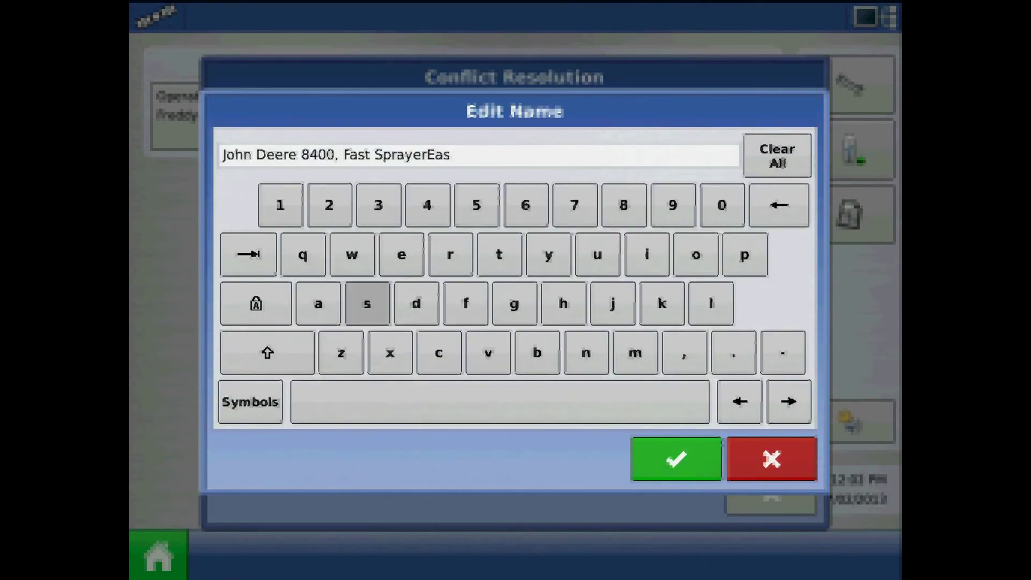
type("t")
left_click(675, 458)
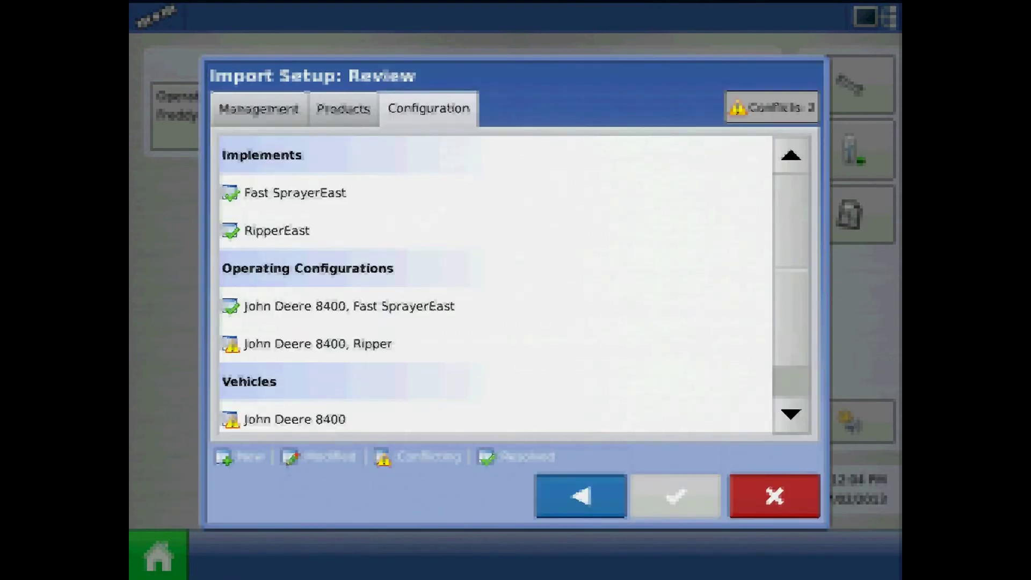
left_click(317, 344)
left_click(367, 267)
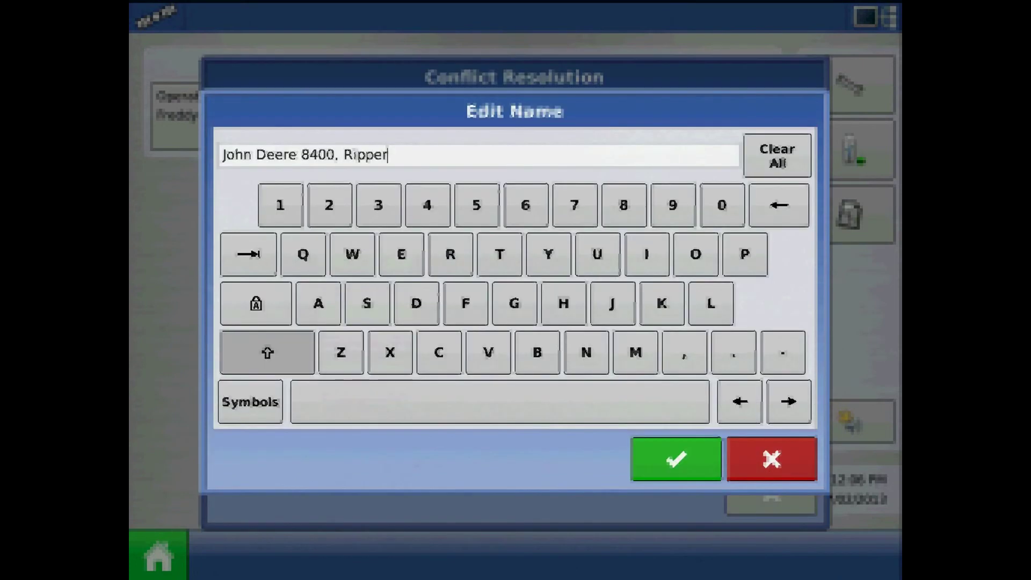
type("East")
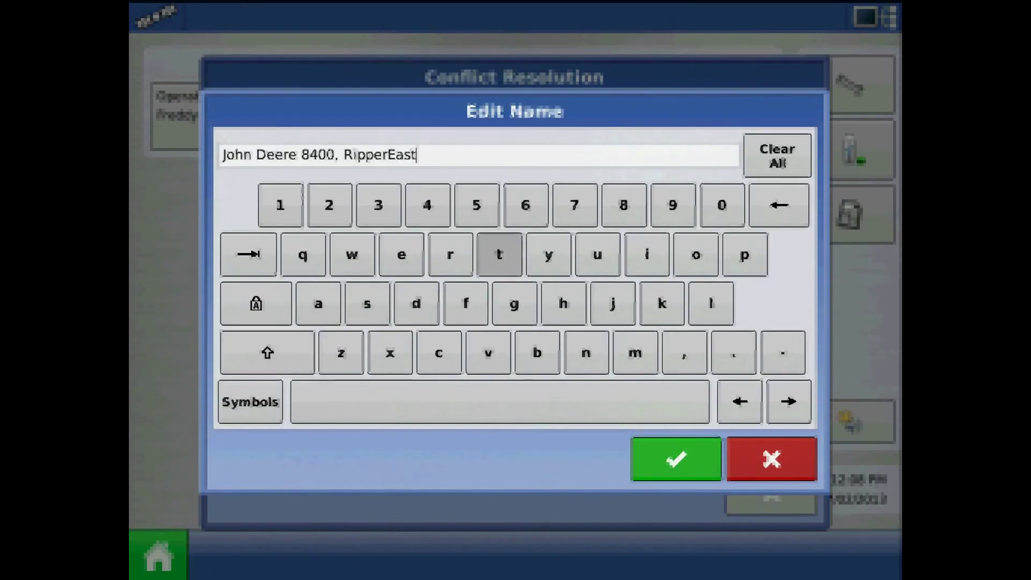
left_click(676, 458)
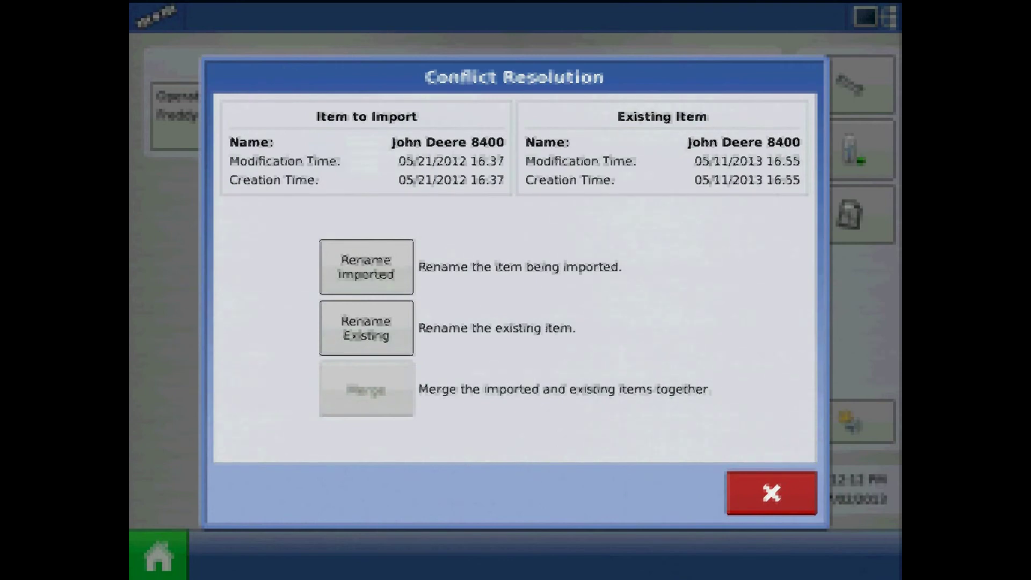
- Rename the imported vehicle John Deere 8400 to John Deere 8400E
left_click(366, 267)
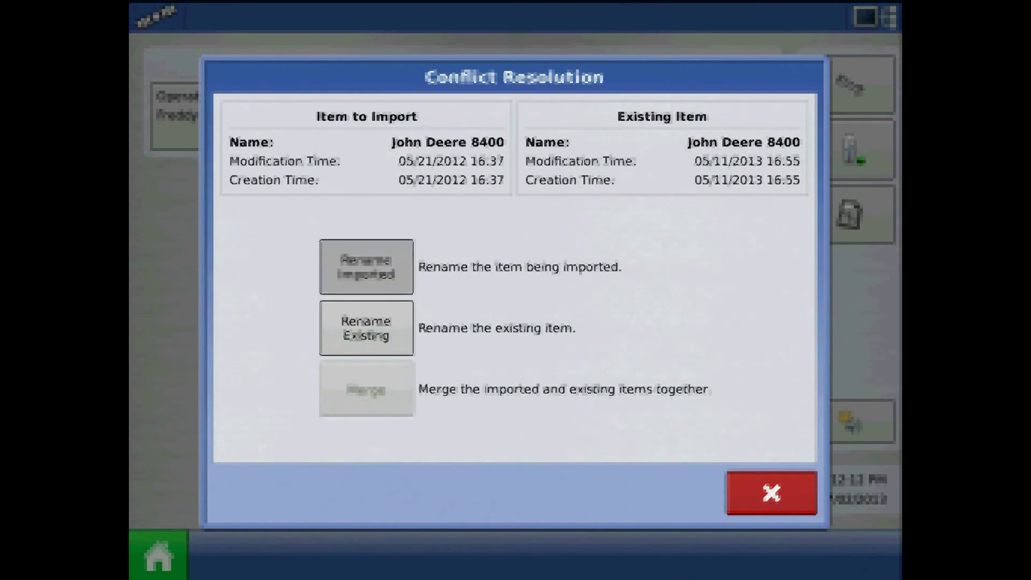
type("E")
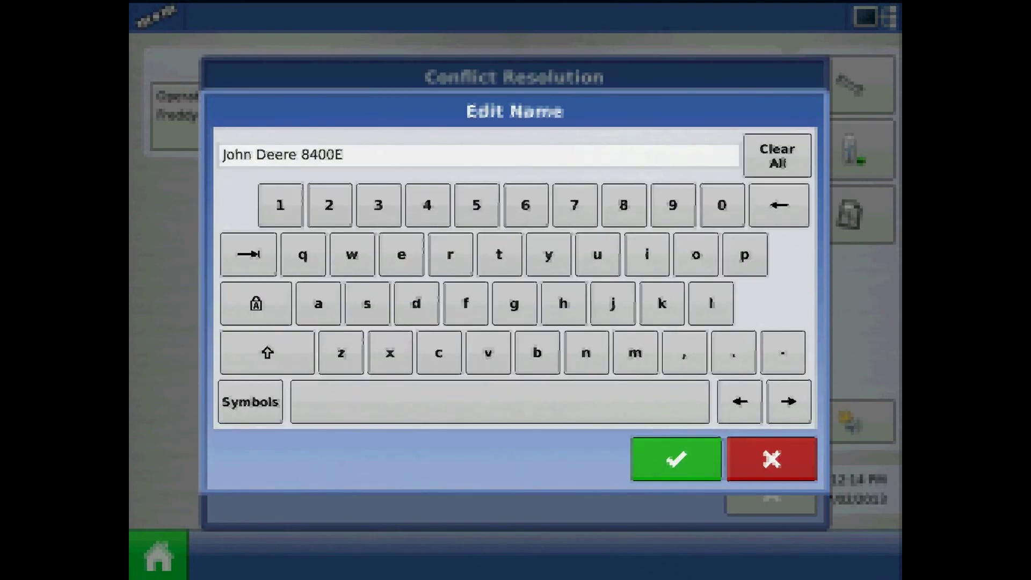
left_click(676, 458)
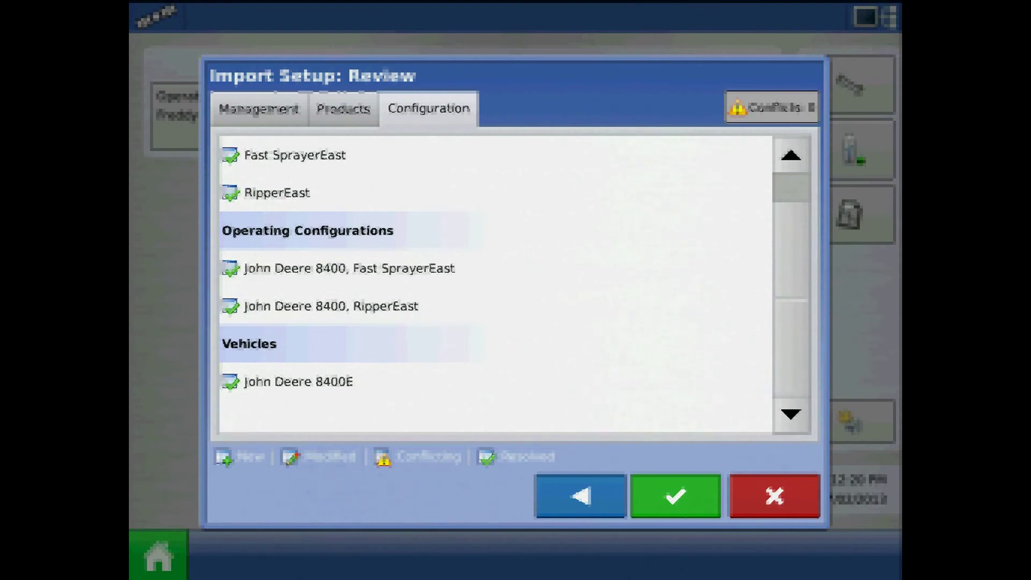
- Run the import of the reviewed setup and acknowledge the Import success message
left_click(675, 495)
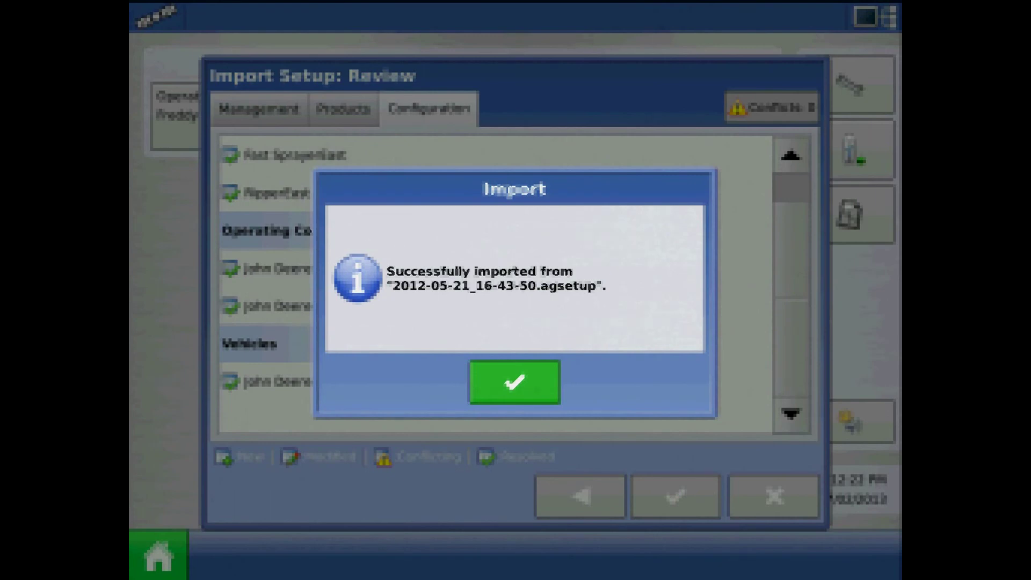
left_click(514, 382)
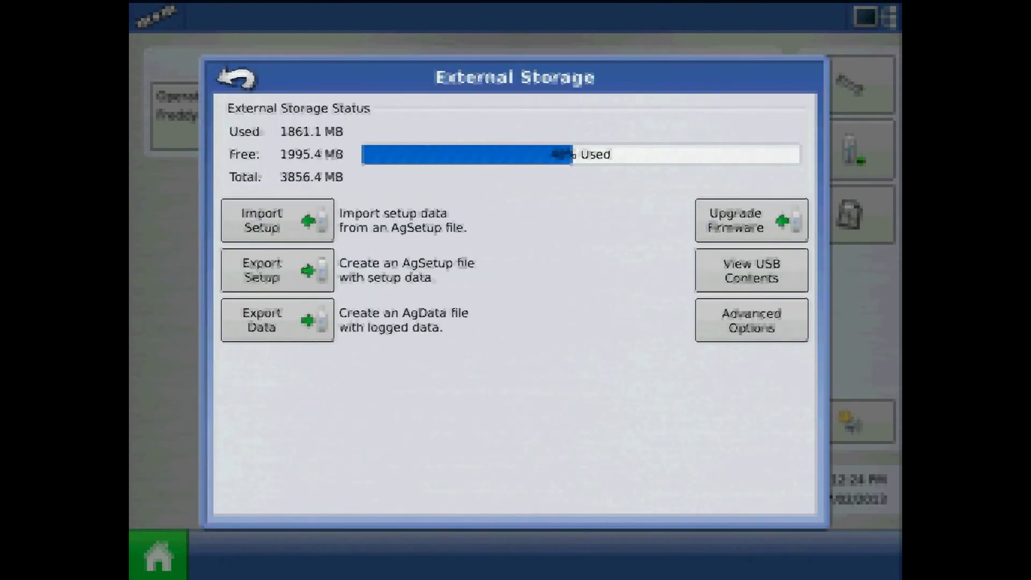